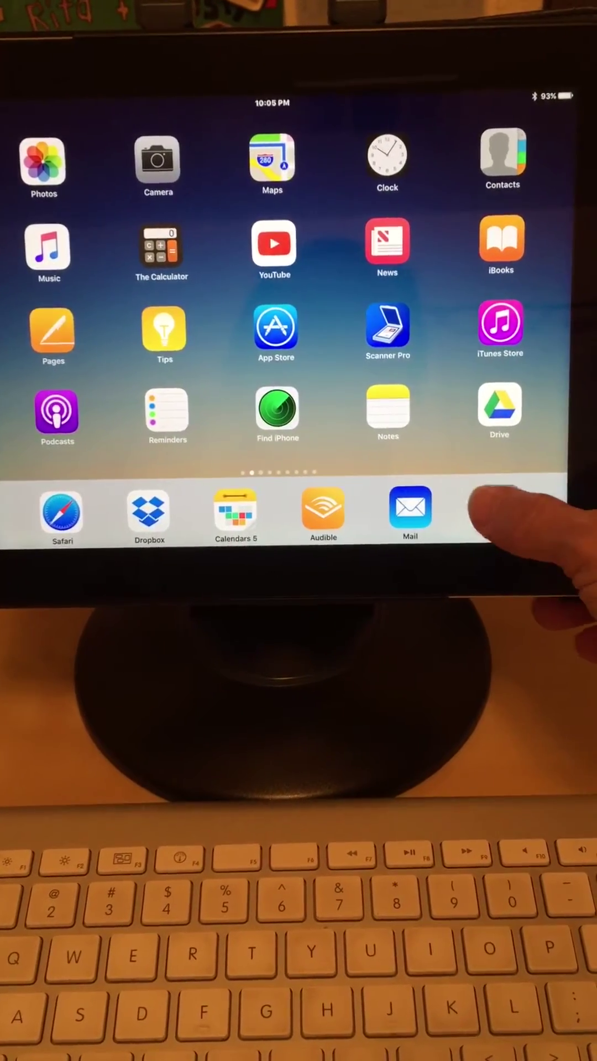
Go to General > Accessibility > Speech > Typing Feedback in Settings
click(498, 509)
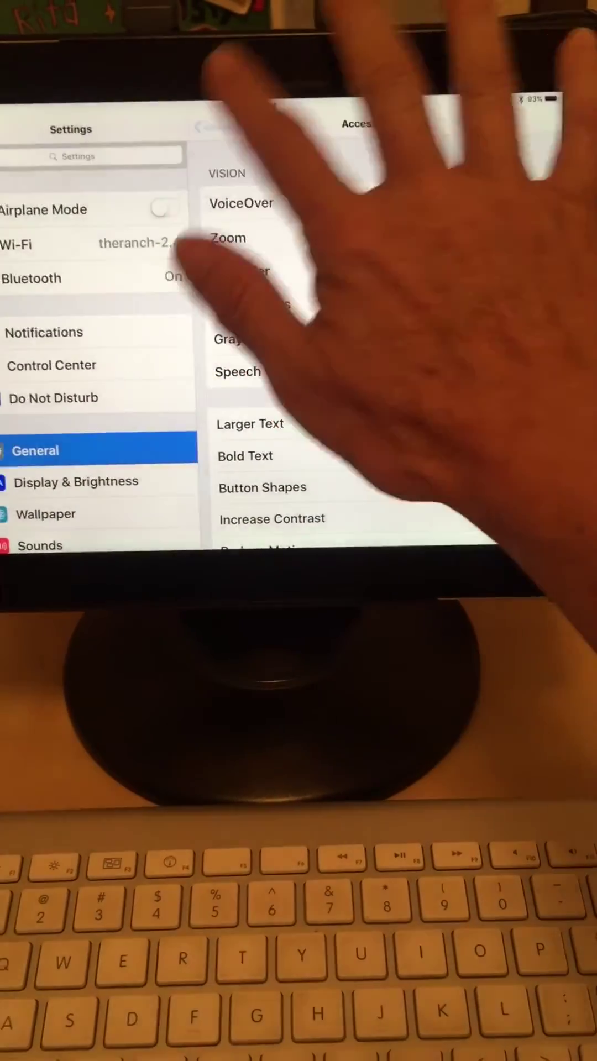
click(218, 123)
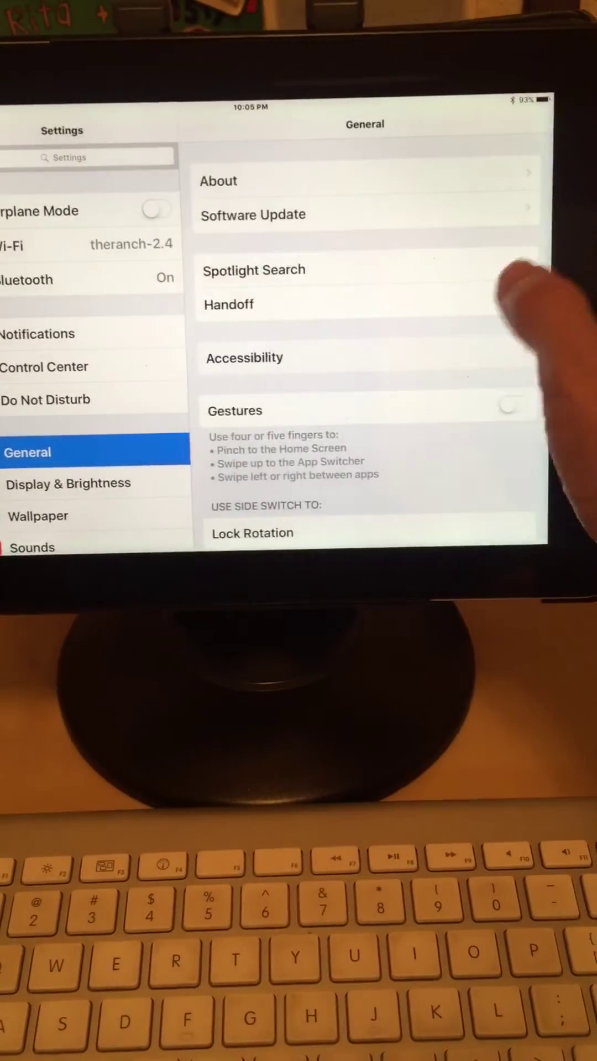
click(435, 357)
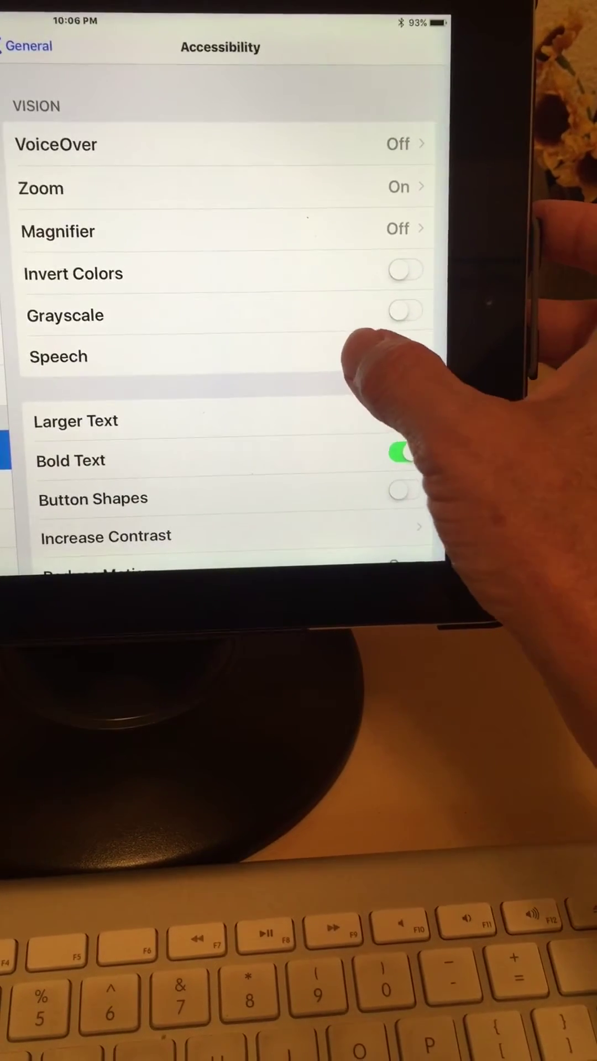
click(360, 356)
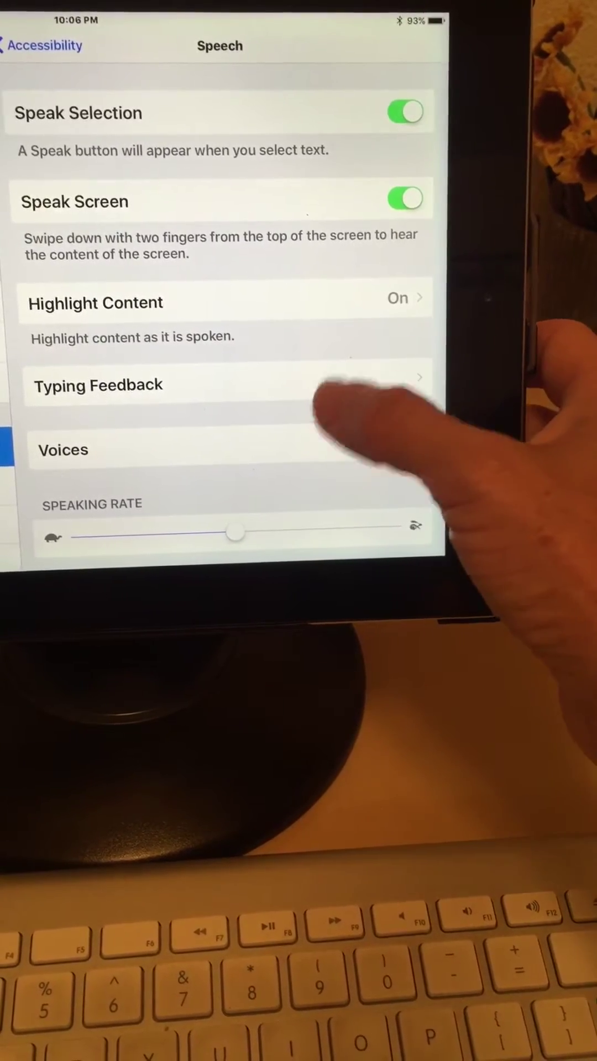
click(345, 383)
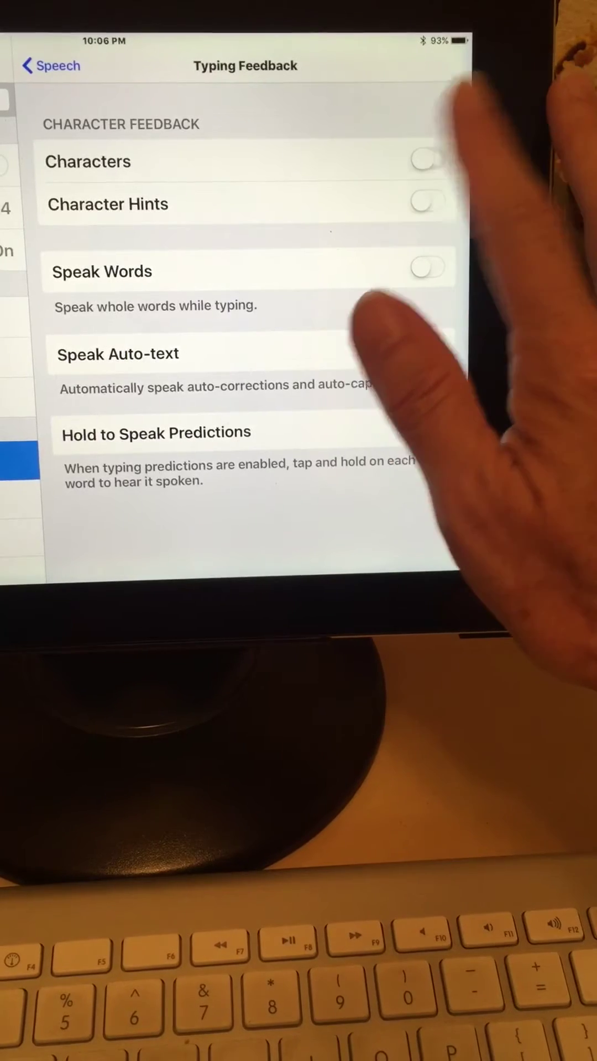
Enable Characters, Speak Words and Speak Auto-text feedback, then start a blank note in Notes
click(426, 160)
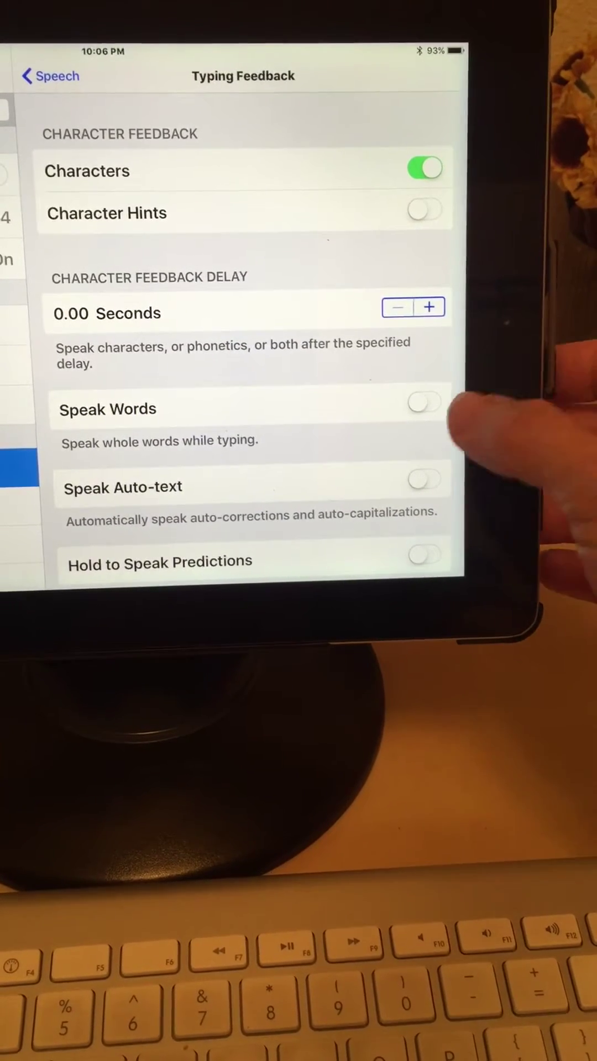
click(423, 402)
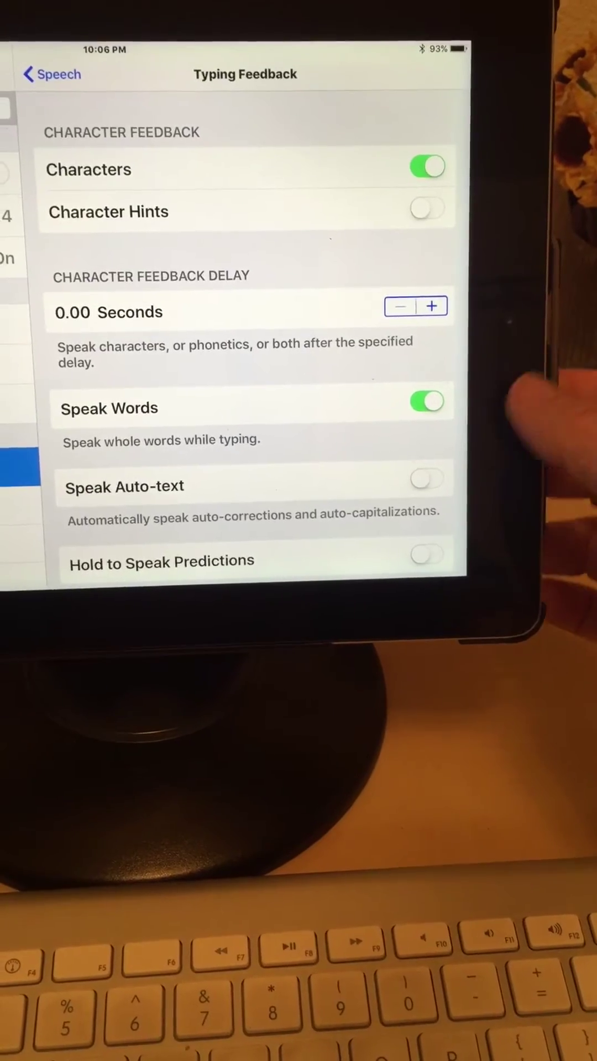
click(425, 479)
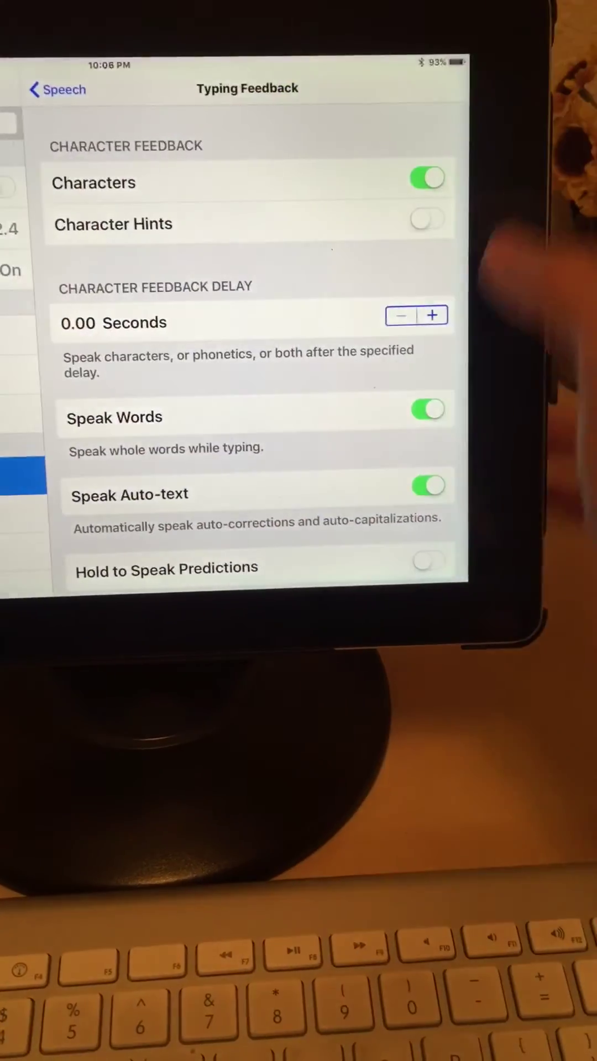
key(super+h)
click(254, 425)
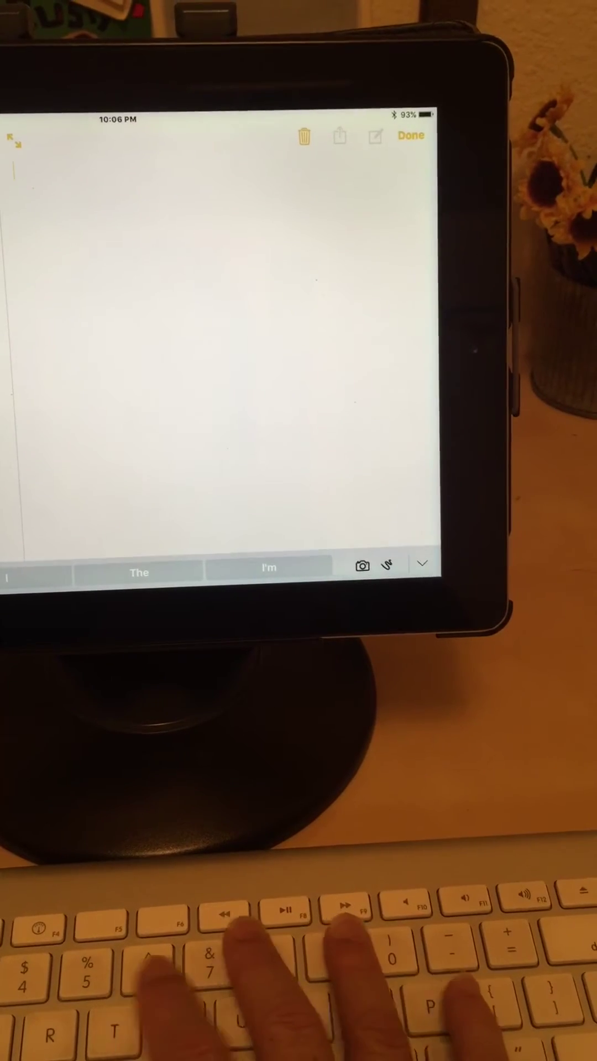
text(T)
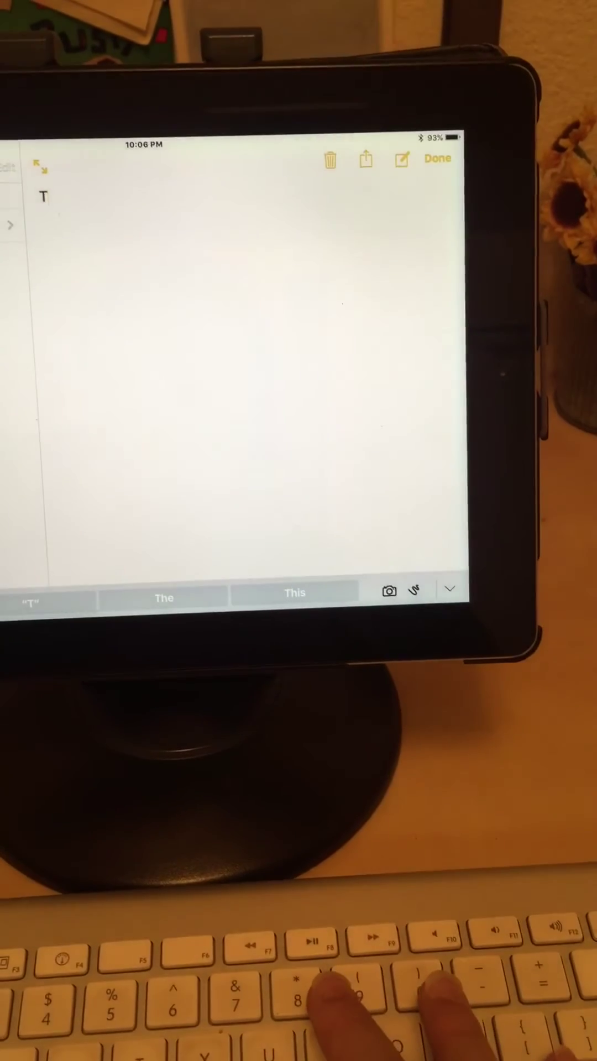
text(hi)
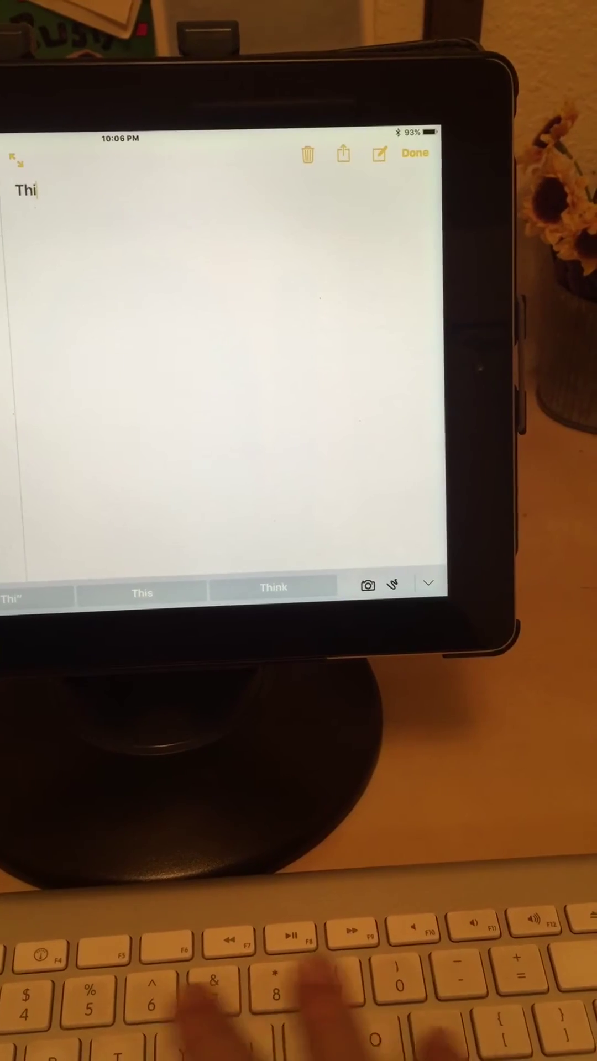
text(s)
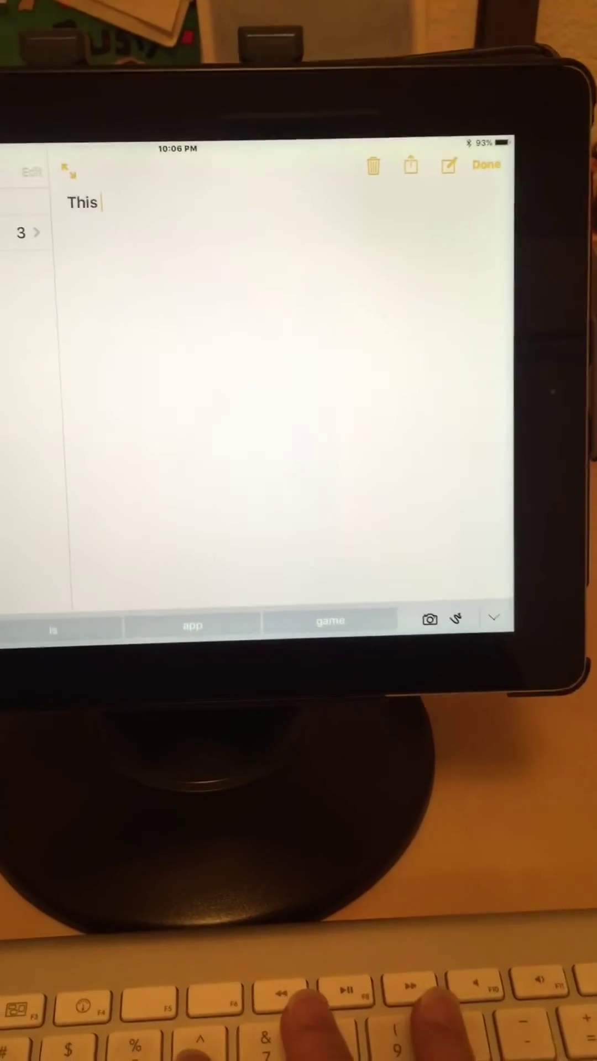
text( is a n)
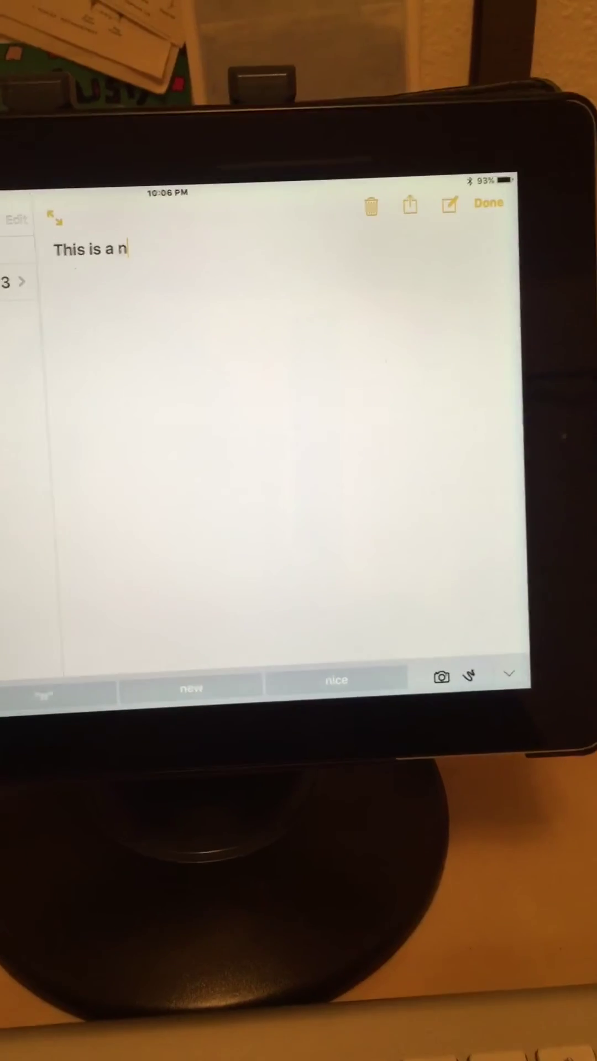
text(ew)
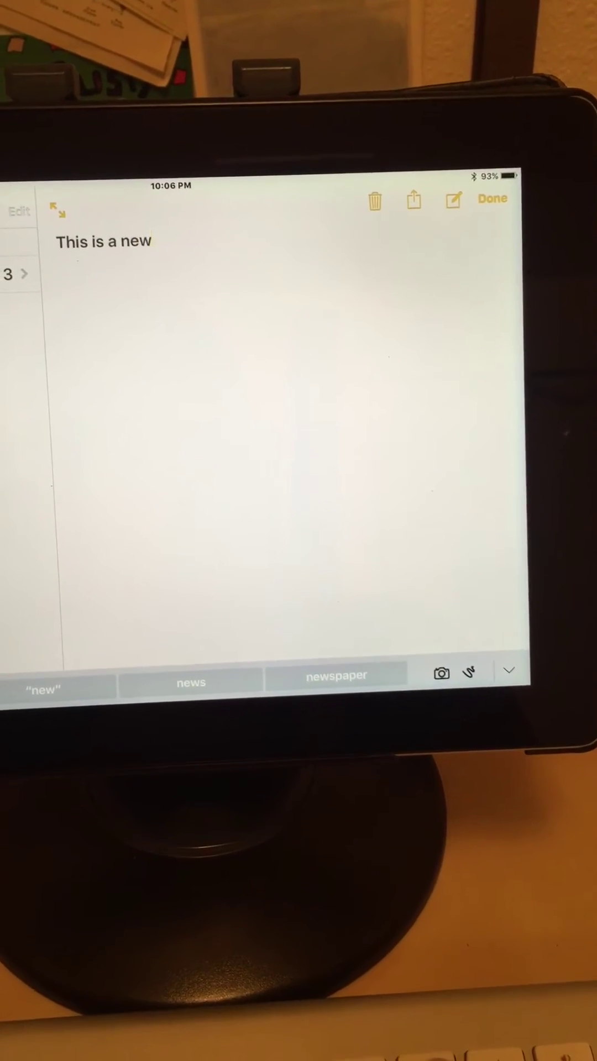
text( d)
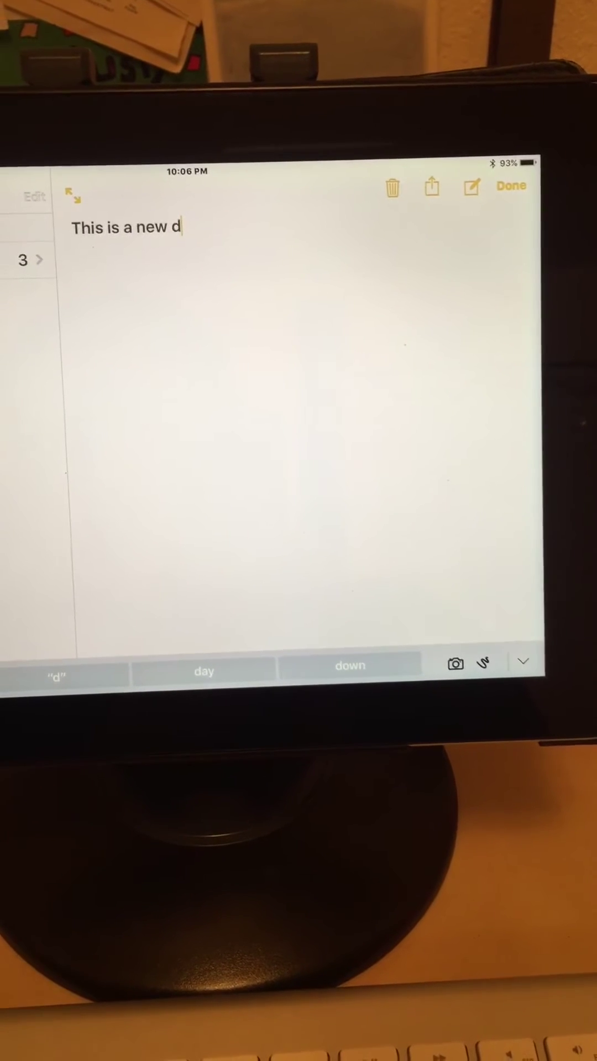